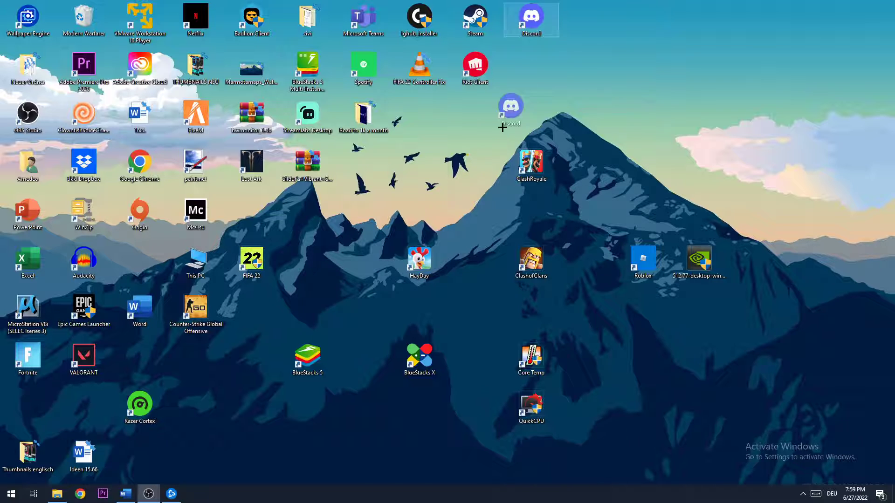
# Step: Drag the Discord icon from the top row to the desktop centre beside HayDay, then start Chrome
pyautogui.moveTo(531, 21)
pyautogui.mouseDown()
pyautogui.moveTo(335, 297)
pyautogui.moveTo(351, 266)
pyautogui.mouseUp()
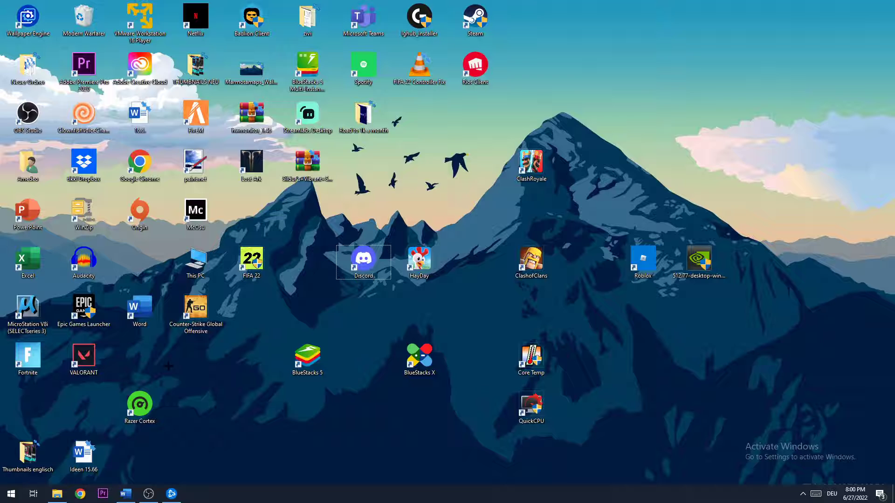
pyautogui.click(80, 494)
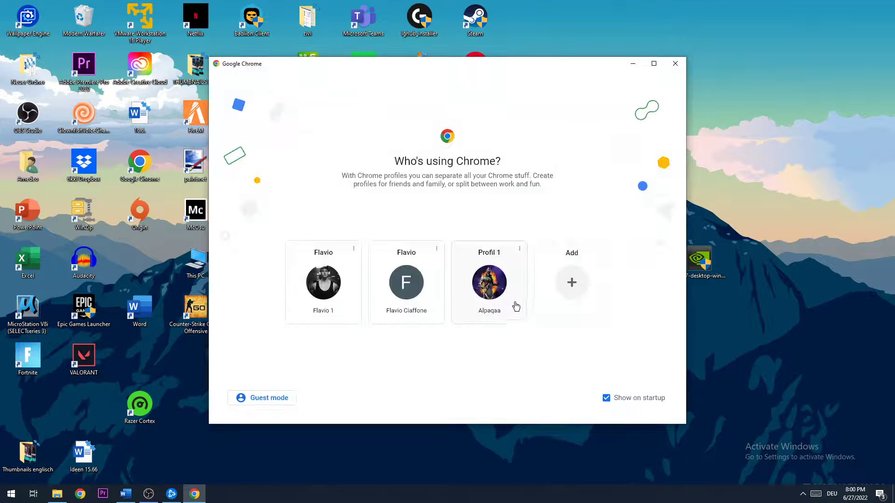
# Step: Pick a Chrome profile and run a Google search for 'discord download'
pyautogui.click(490, 283)
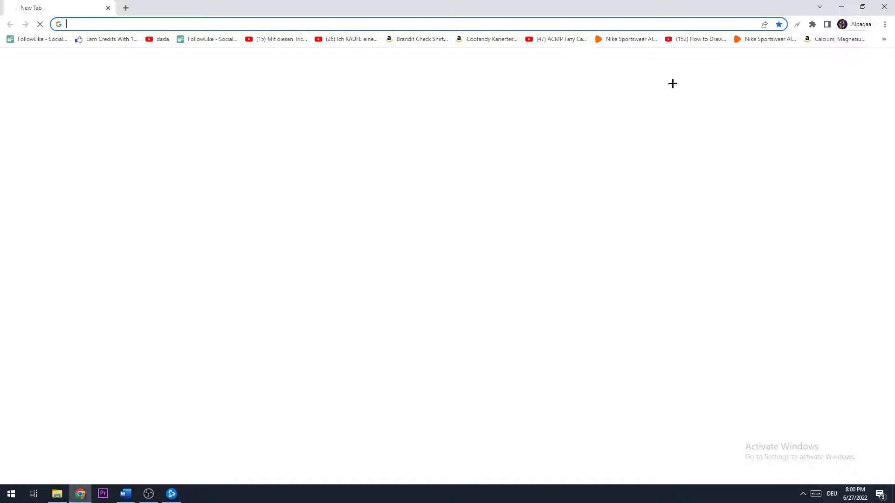
pyautogui.click(272, 23)
pyautogui.write('discord')
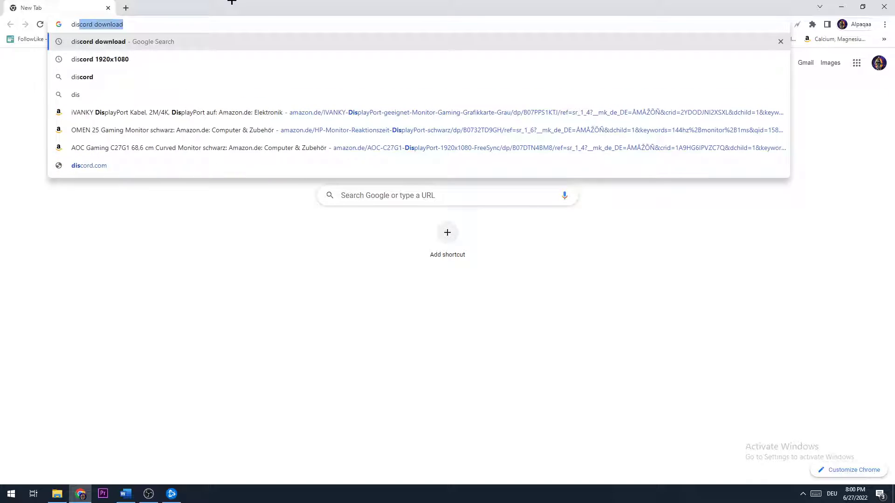
pyautogui.press('Return')
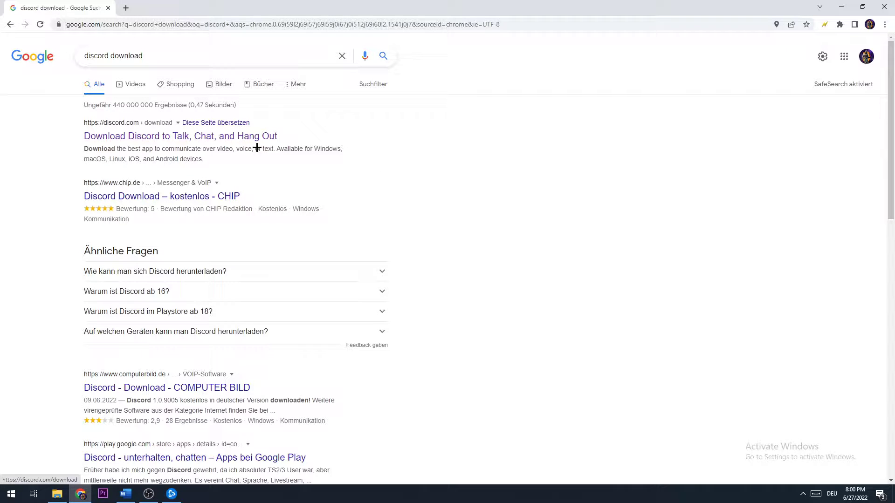
# Step: Open the discord.com/download result, accept all cookies, and close Chrome
pyautogui.click(208, 136)
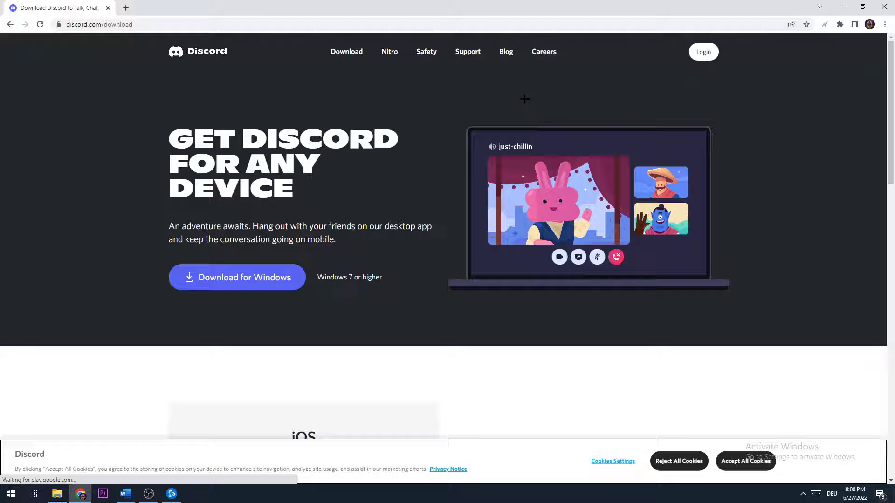
pyautogui.click(746, 461)
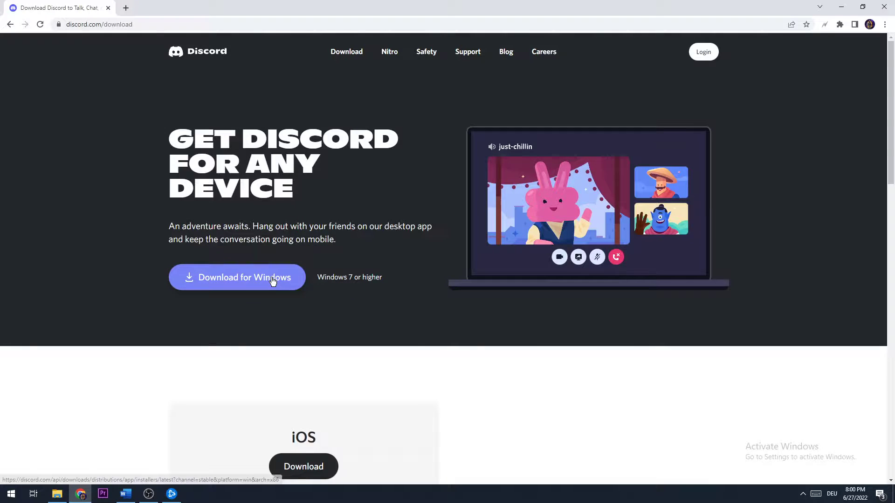
pyautogui.click(841, 7)
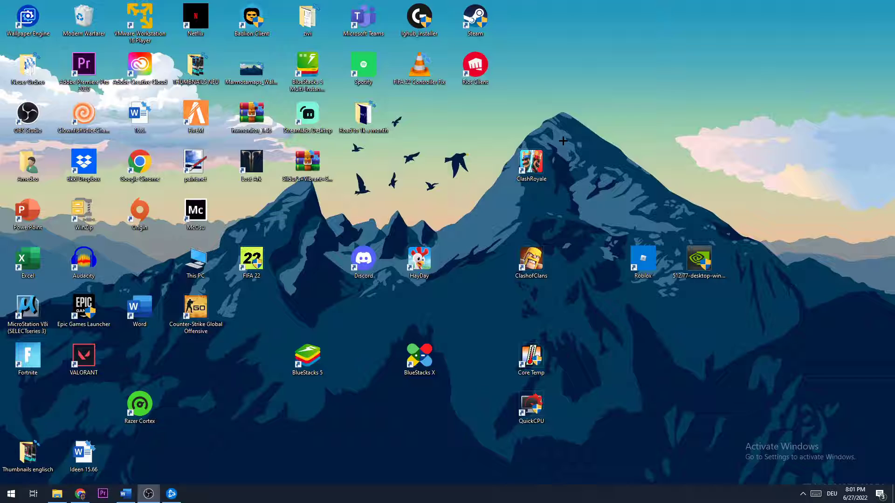
# Step: Move the Discord icon to the upper right and double-click it to start Discord
pyautogui.moveTo(364, 262)
pyautogui.mouseDown()
pyautogui.moveTo(700, 115)
pyautogui.moveTo(606, 101)
pyautogui.moveTo(625, 113)
pyautogui.mouseUp()
pyautogui.doubleClick(644, 115)
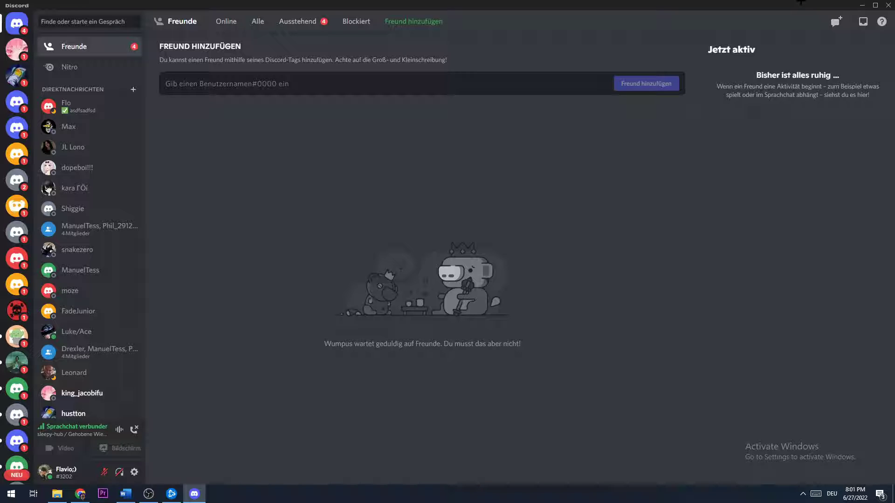
# Step: Close the Discord app window from its title bar
pyautogui.click(888, 6)
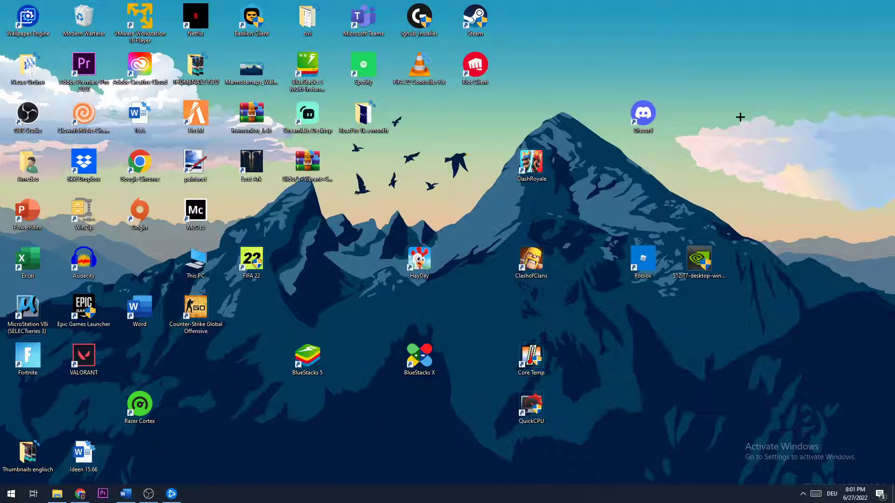